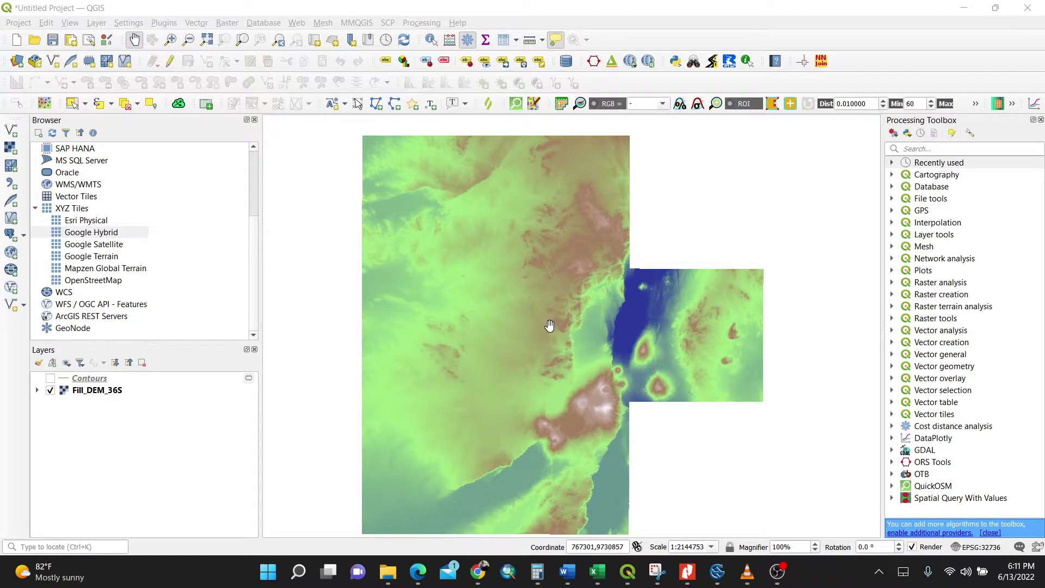
# Search the Processing Toolbox for 'topo' to list Topographic Position Index (TPI).
pyautogui.moveTo(557, 299); pyautogui.dragTo(532, 302)
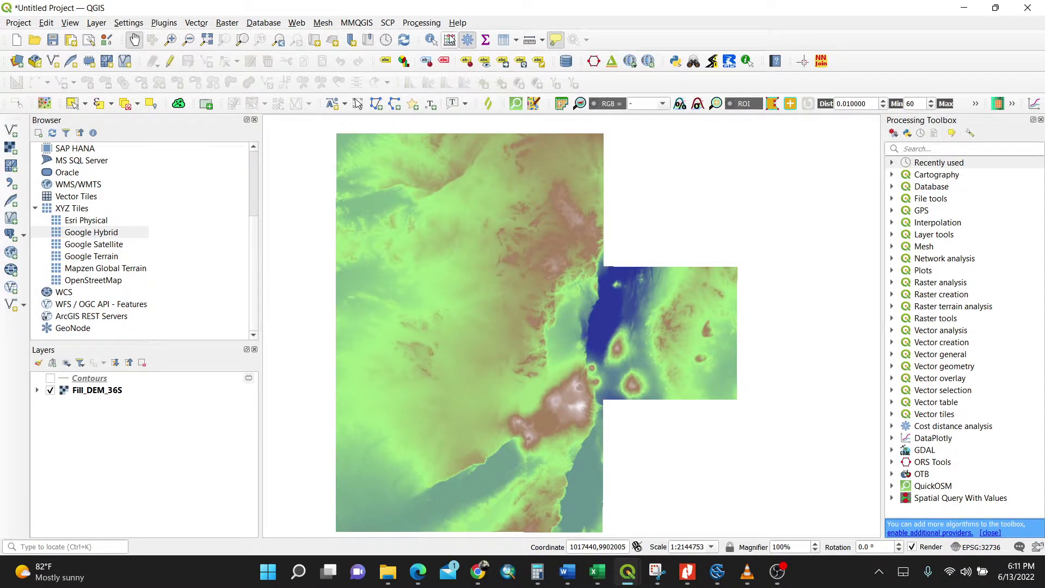
pyautogui.click(437, 23)
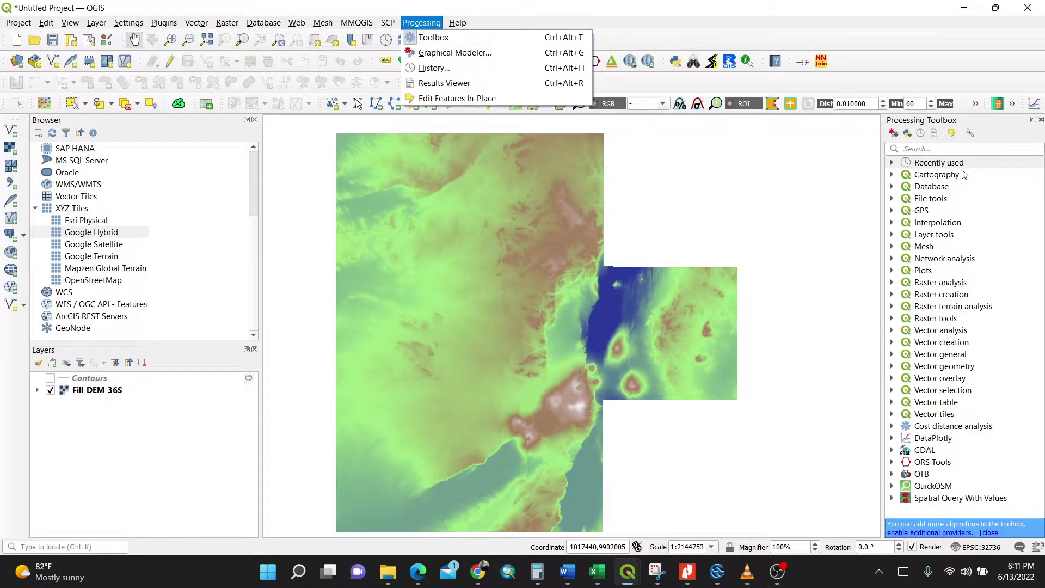
pyautogui.click(941, 148)
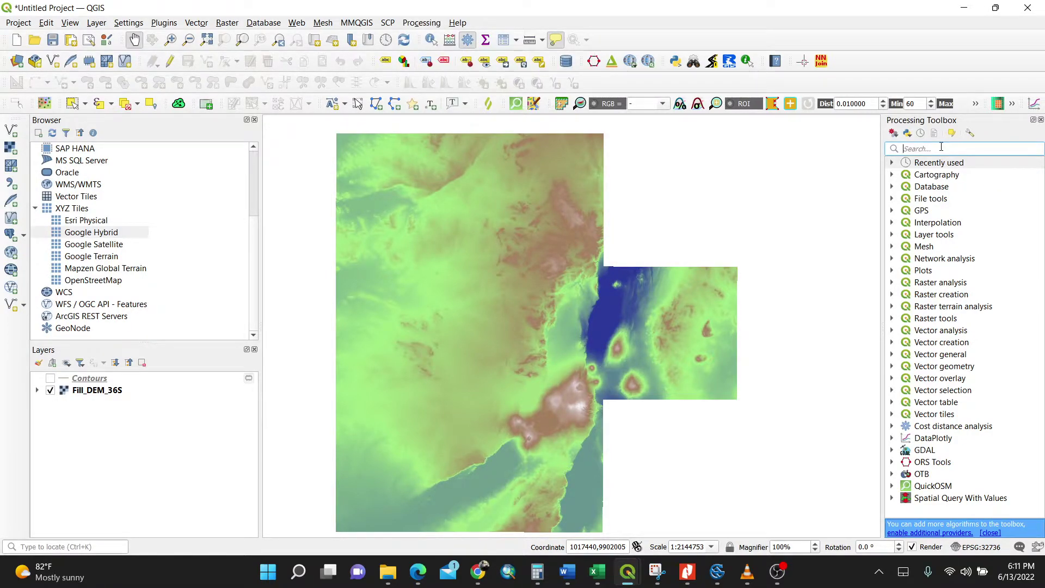
pyautogui.write('t')
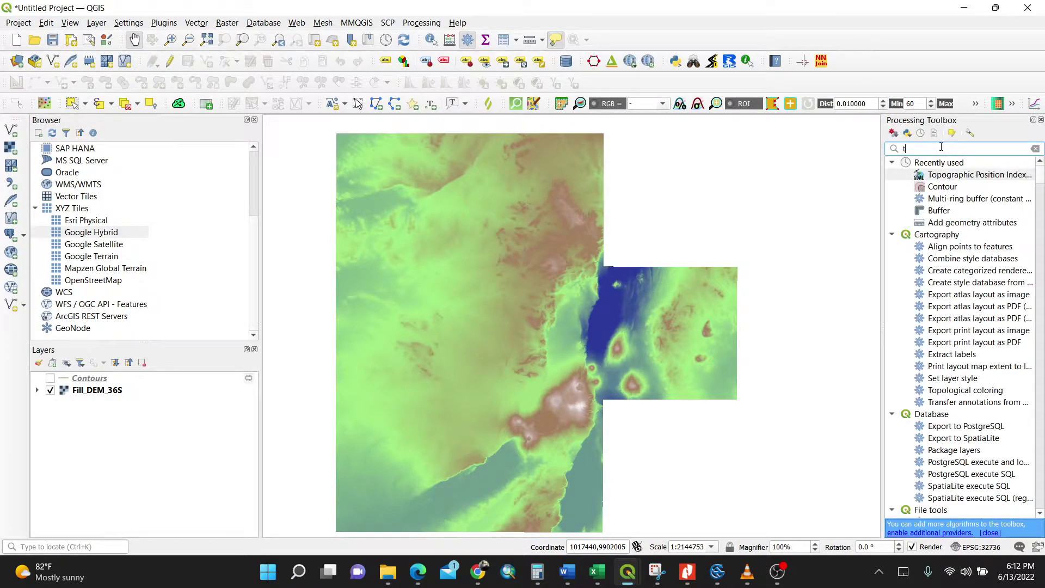
pyautogui.write('opo')
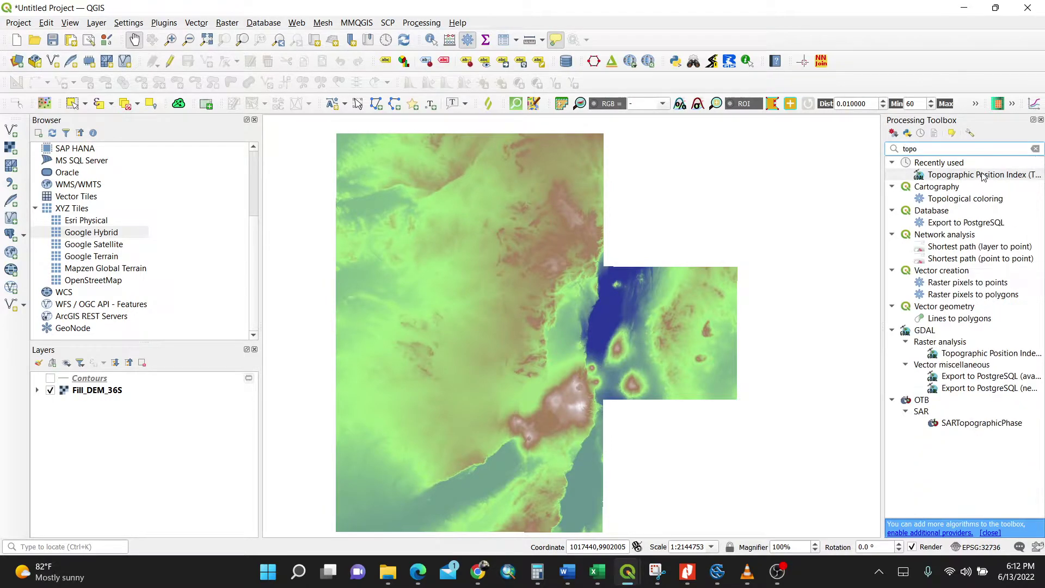
# Run Topographic Position Index on Fill_DEM_36S with Band 1 and a temporary output.
pyautogui.doubleClick(980, 174)
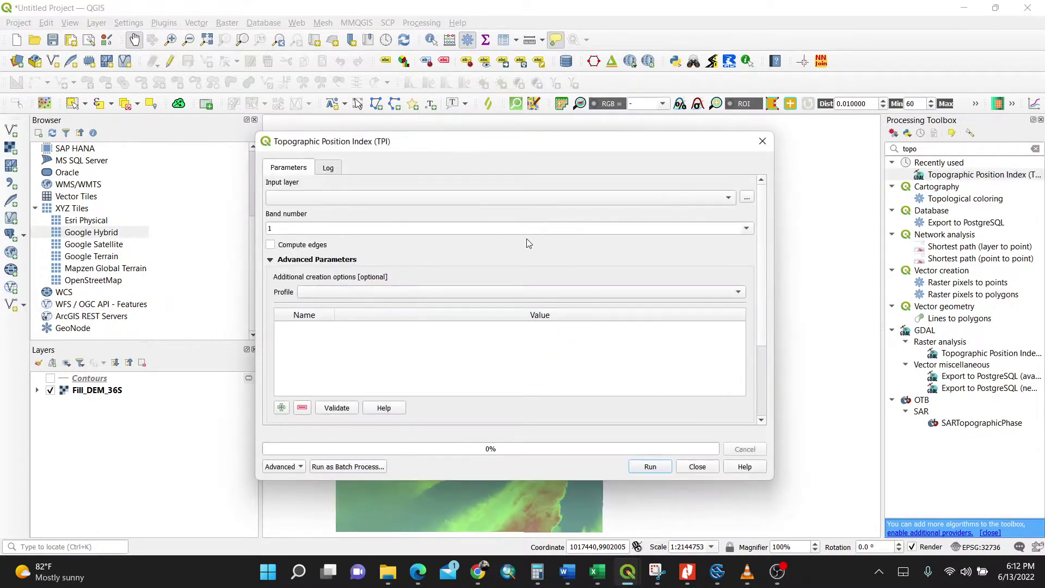
pyautogui.click(626, 199)
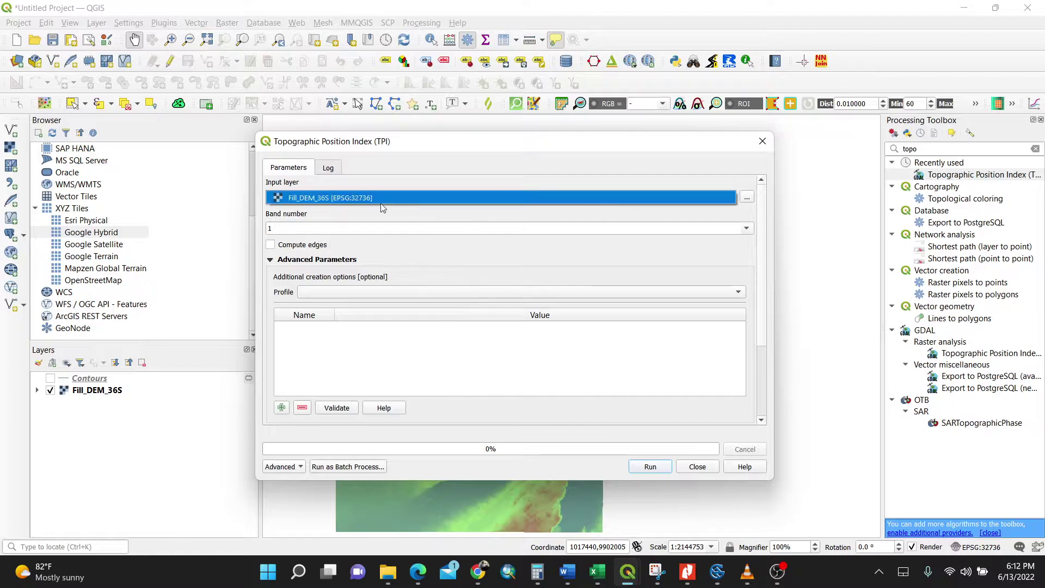
pyautogui.click(309, 198)
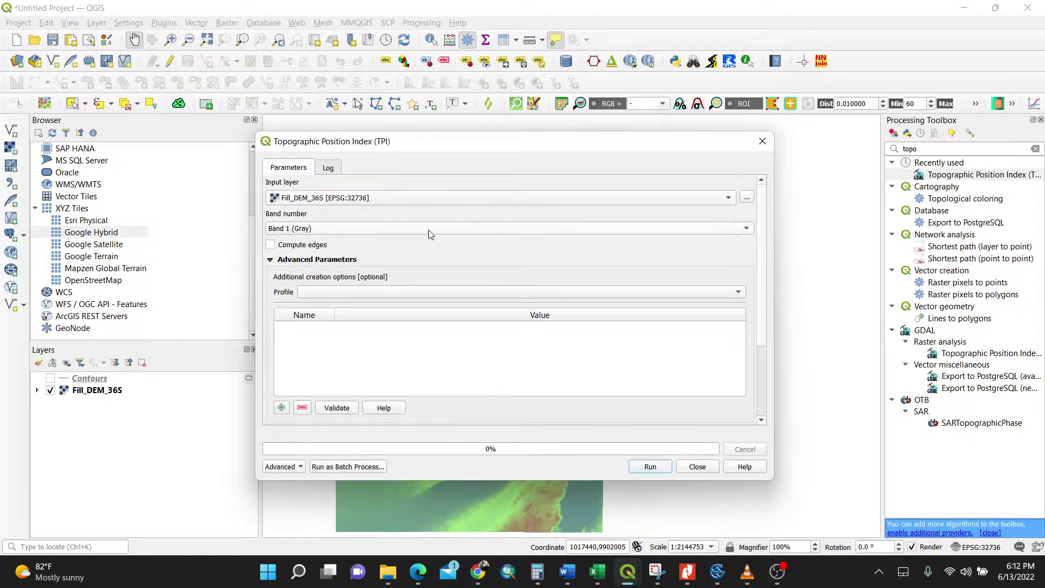
pyautogui.scroll(-5, 764, 246)
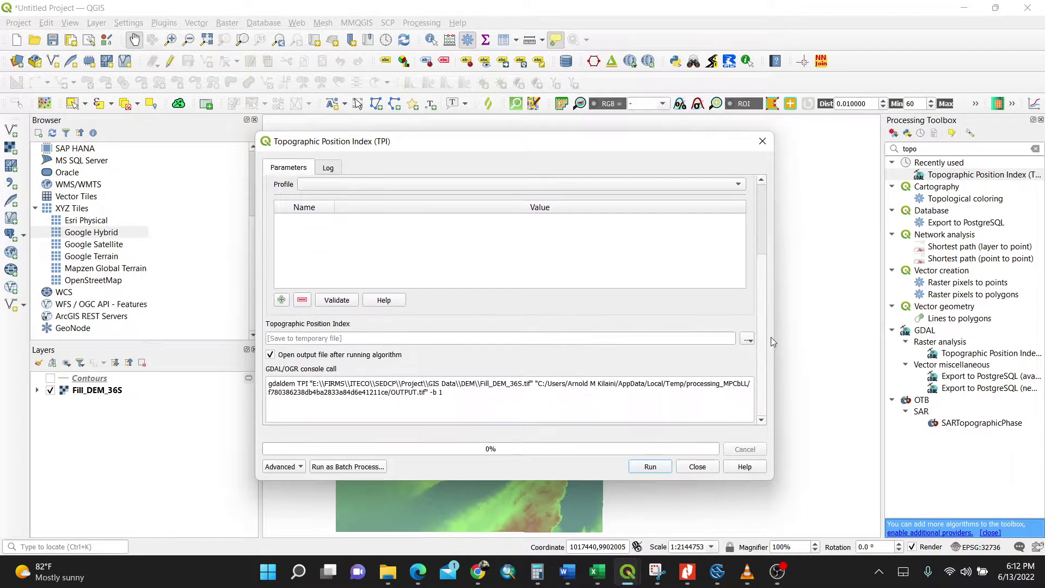
pyautogui.scroll(4, 724, 398)
pyautogui.click(648, 466)
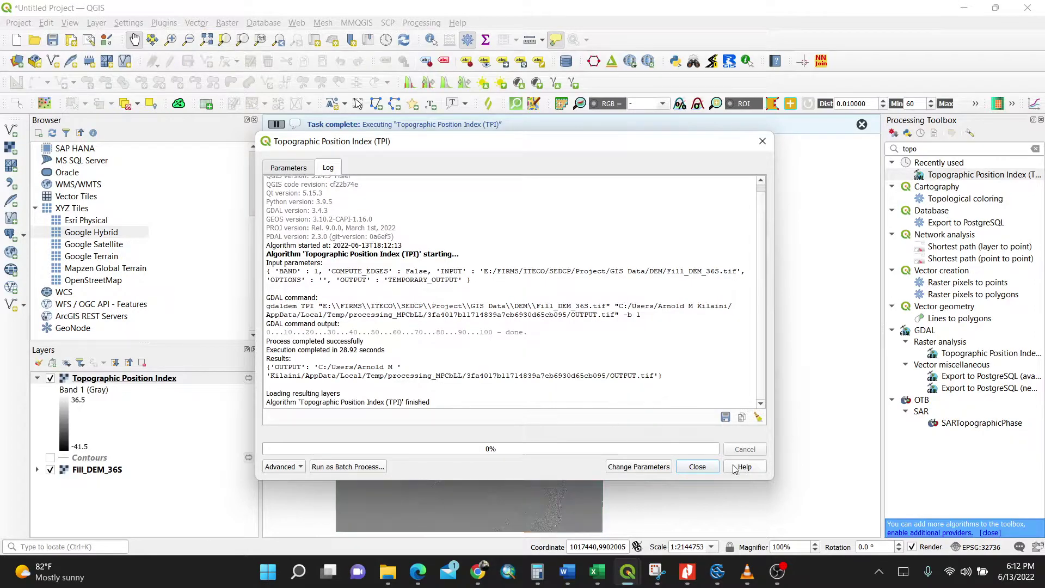
# Close the TPI dialog and pan the map over the grey TPI raster.
pyautogui.click(697, 467)
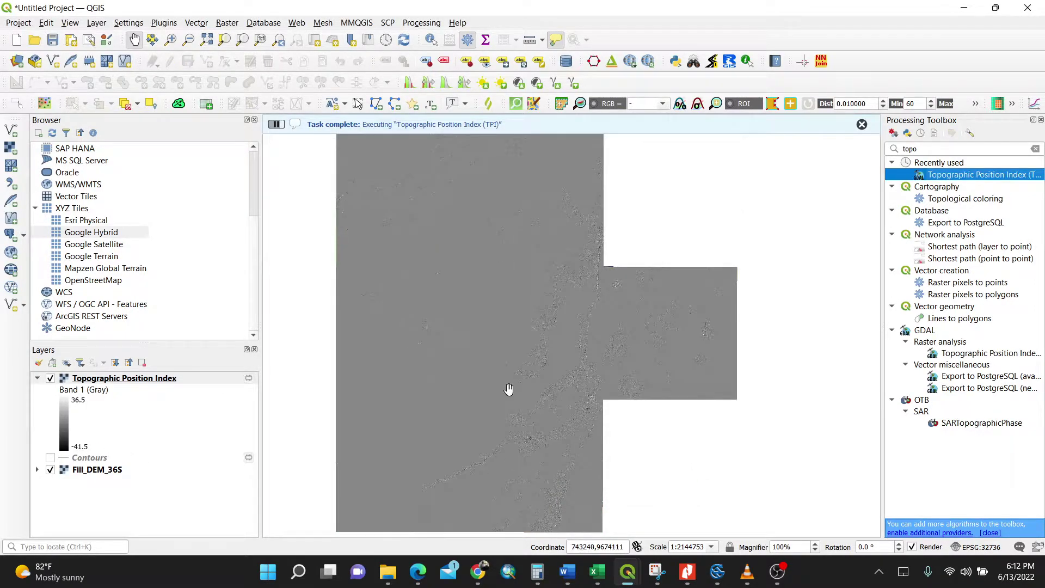
pyautogui.moveTo(487, 377); pyautogui.dragTo(450, 391)
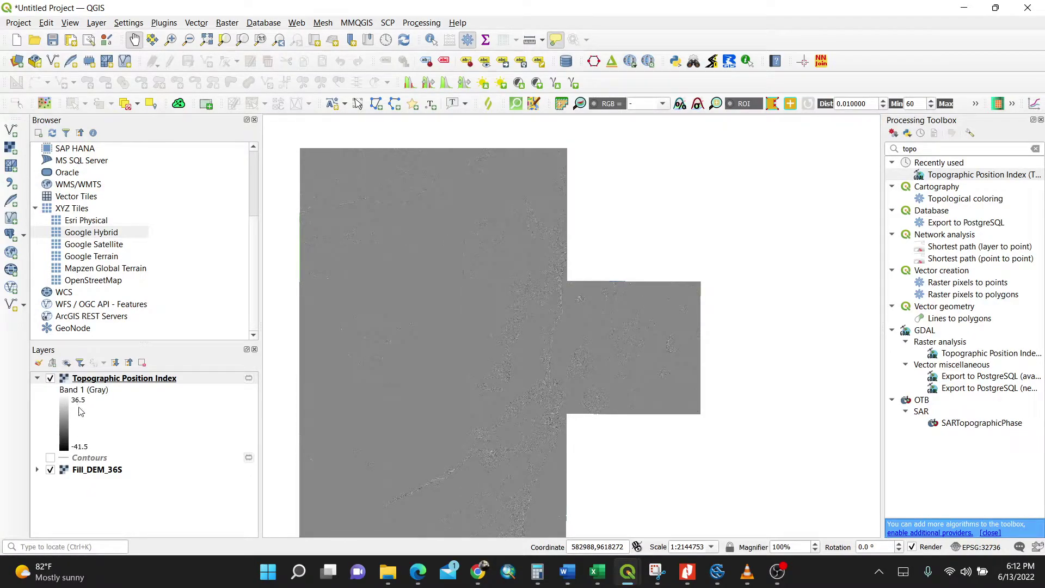
# Render the Topographic Position Index layer as singleband pseudocolor with the colour ramp inverted.
pyautogui.rightClick(178, 381)
pyautogui.click(215, 372)
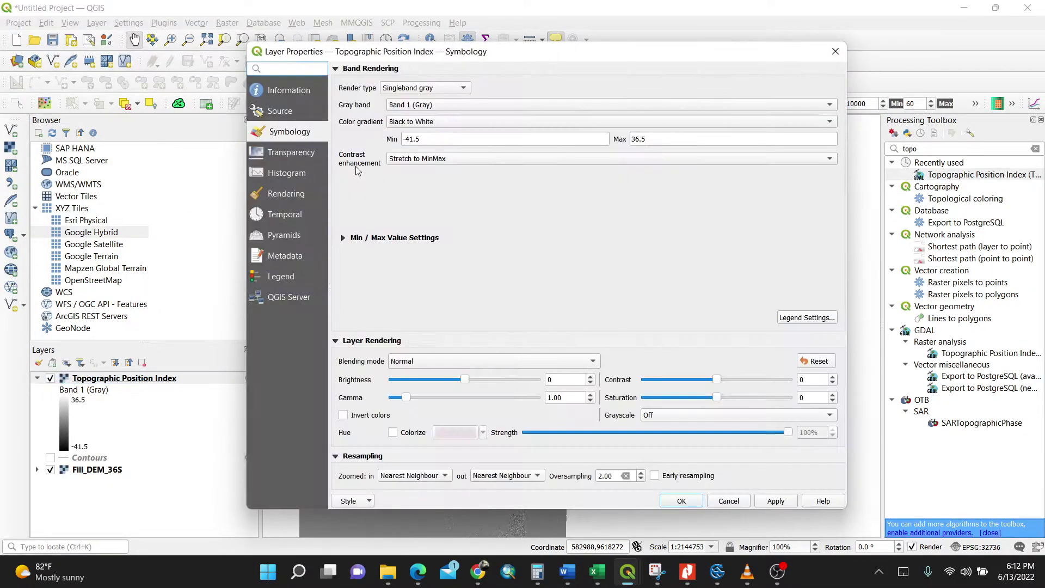
pyautogui.click(453, 92)
pyautogui.click(454, 101)
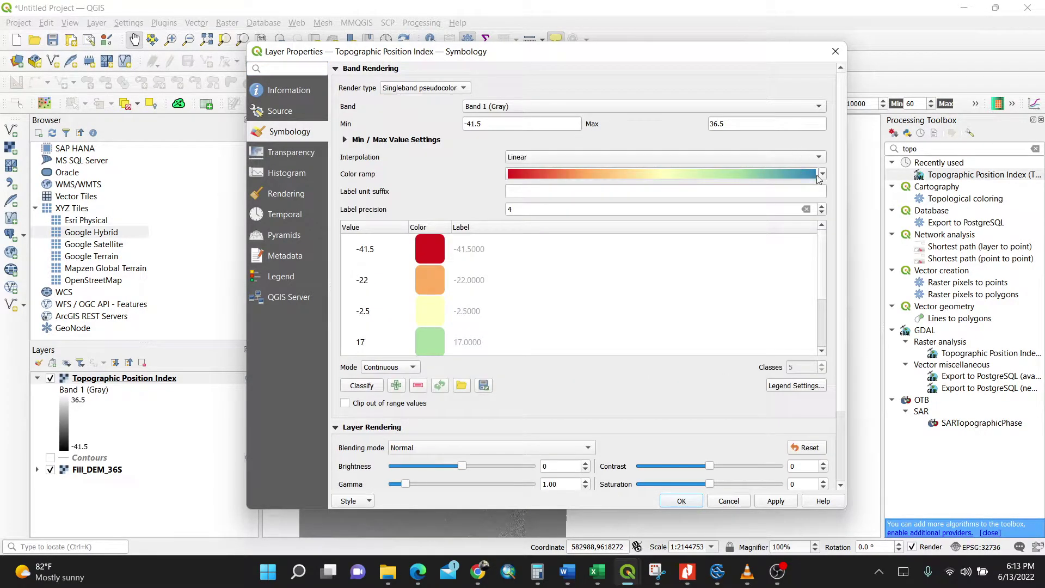
pyautogui.click(821, 175)
pyautogui.click(544, 188)
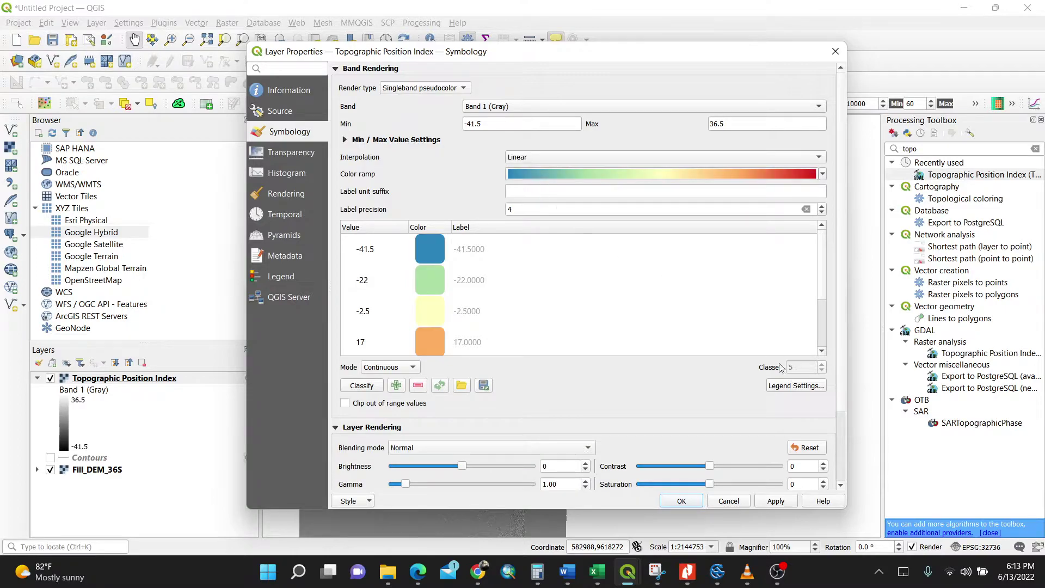
pyautogui.click(686, 505)
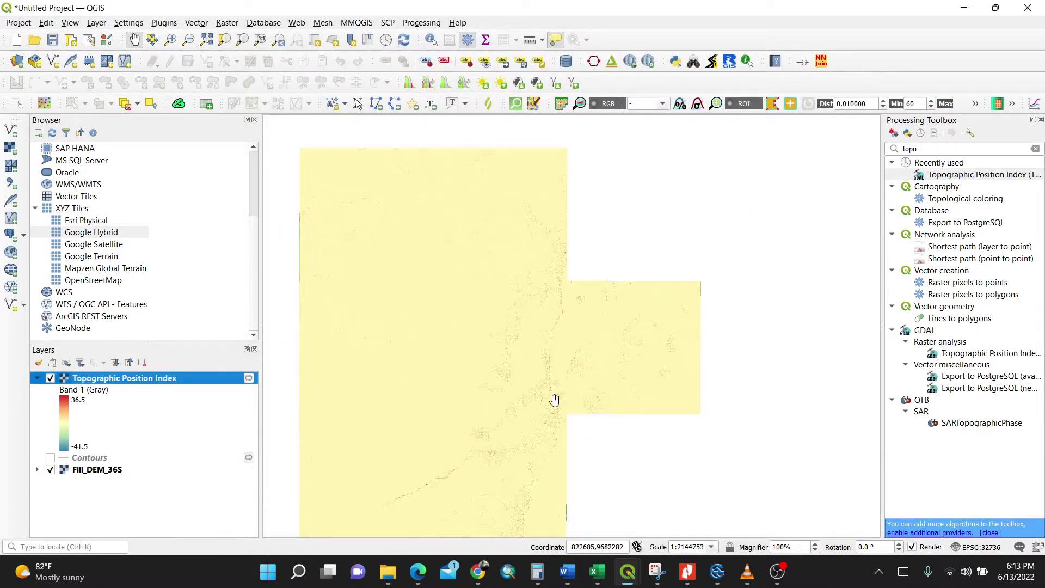
# Zoom out and pan across the whole TPI raster, then select the Contours layer.
pyautogui.scroll(5, 554, 417)
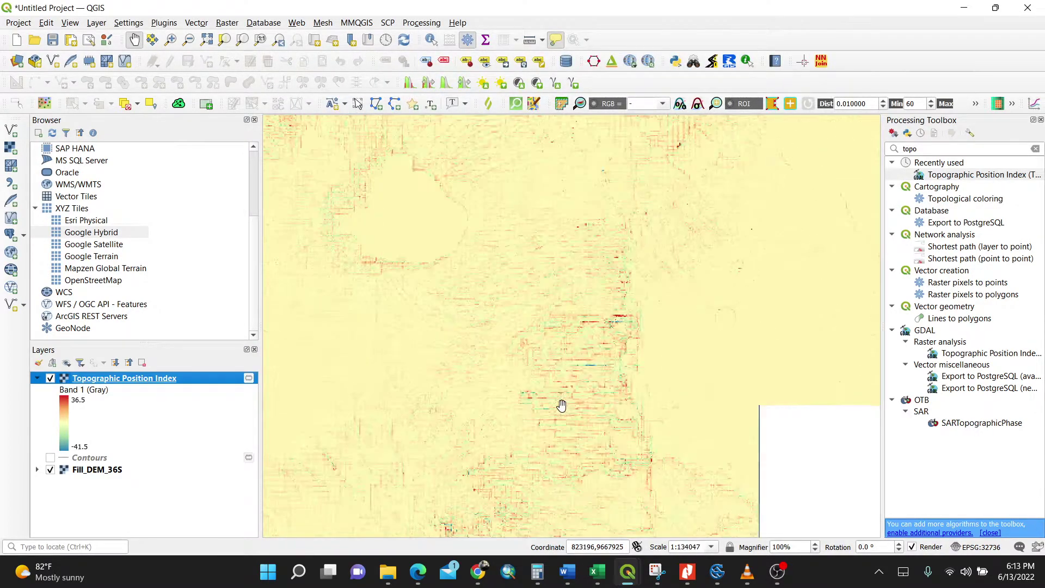
pyautogui.scroll(2, 585, 358)
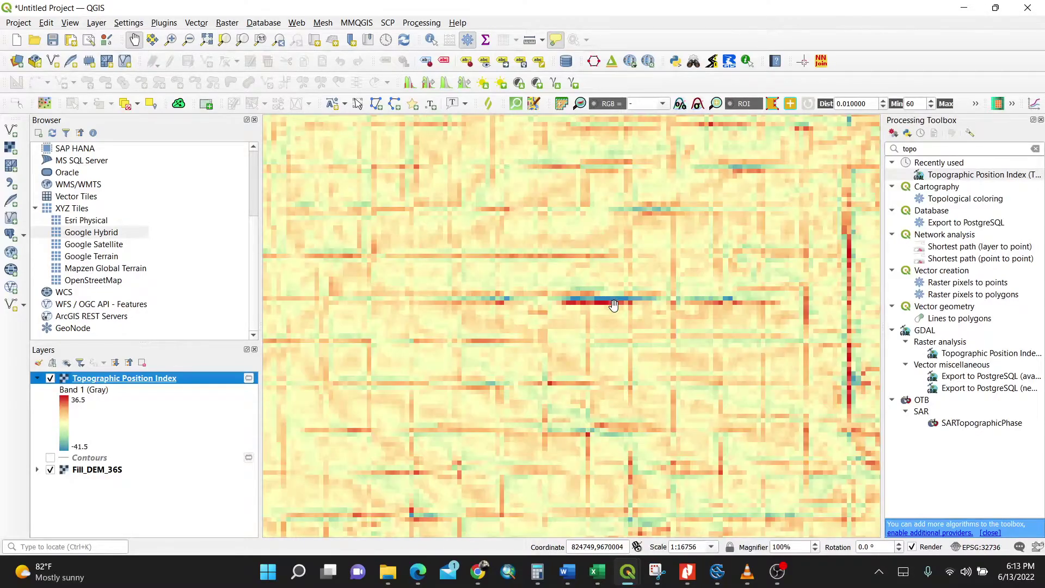
pyautogui.scroll(2, 613, 305)
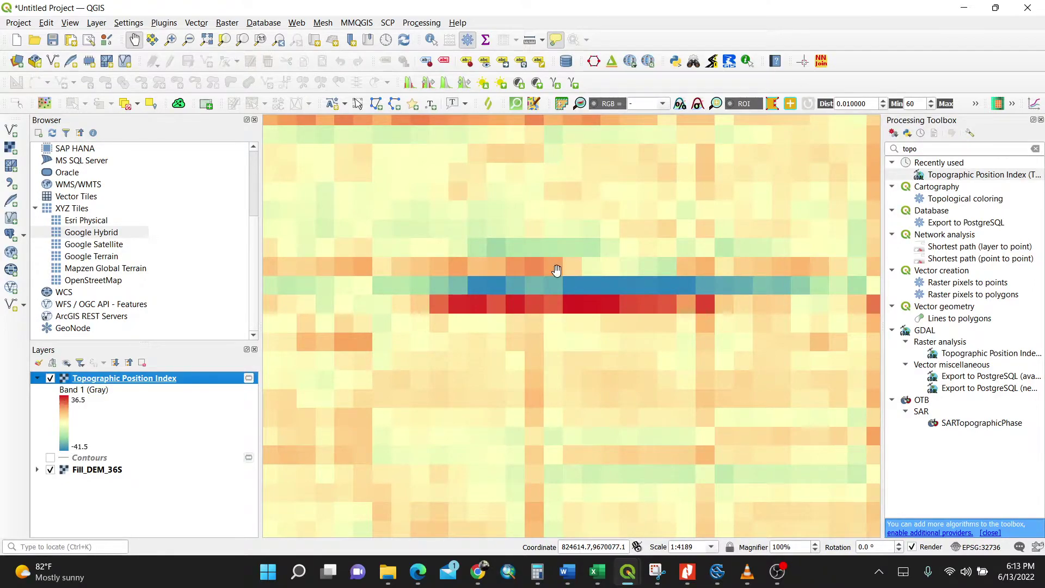
pyautogui.scroll(-3, 576, 302)
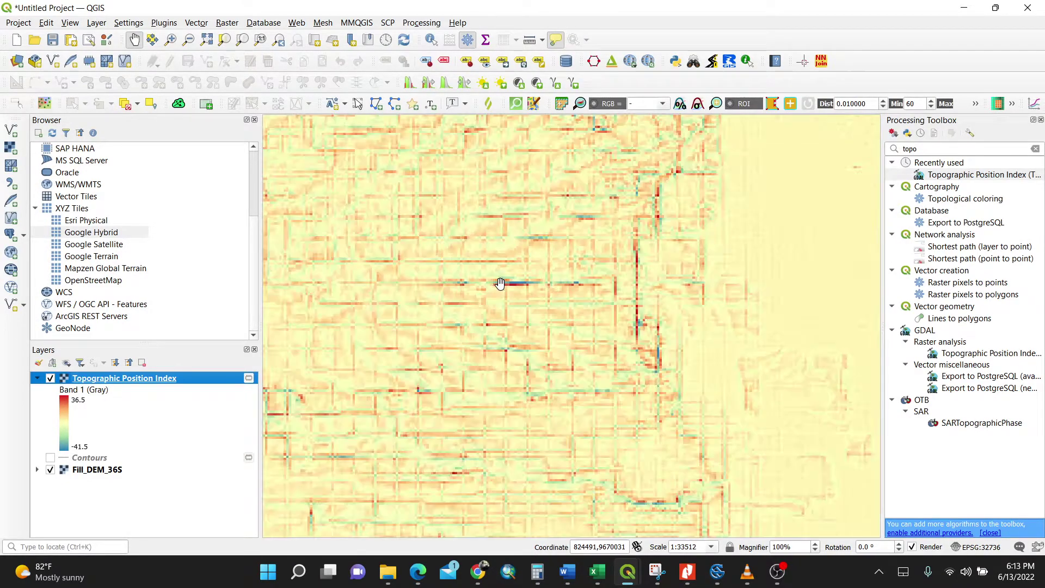
pyautogui.scroll(-1, 629, 289)
pyautogui.moveTo(630, 289); pyautogui.dragTo(453, 349)
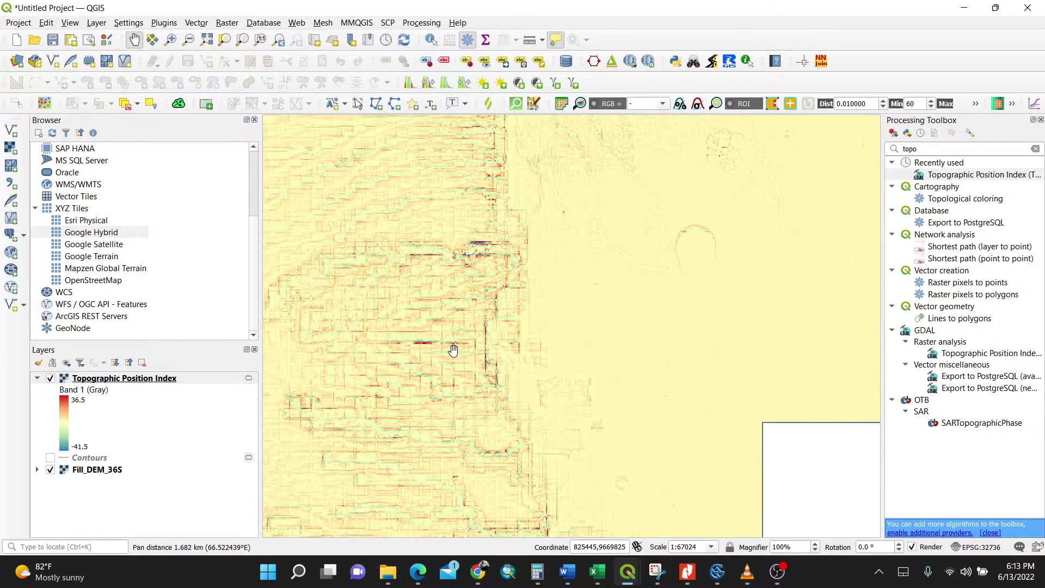
pyautogui.scroll(2, 422, 343)
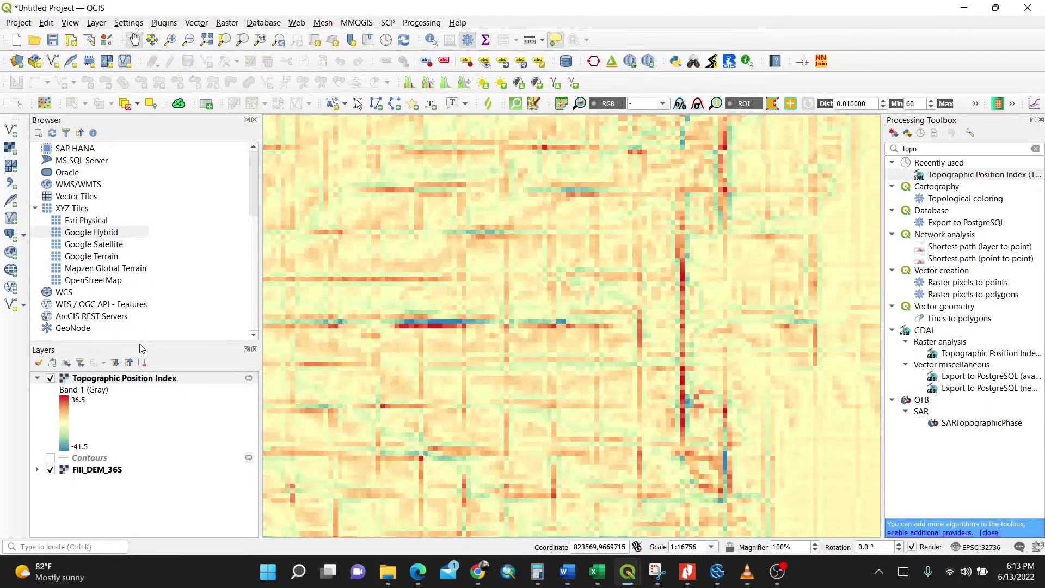
pyautogui.click(97, 460)
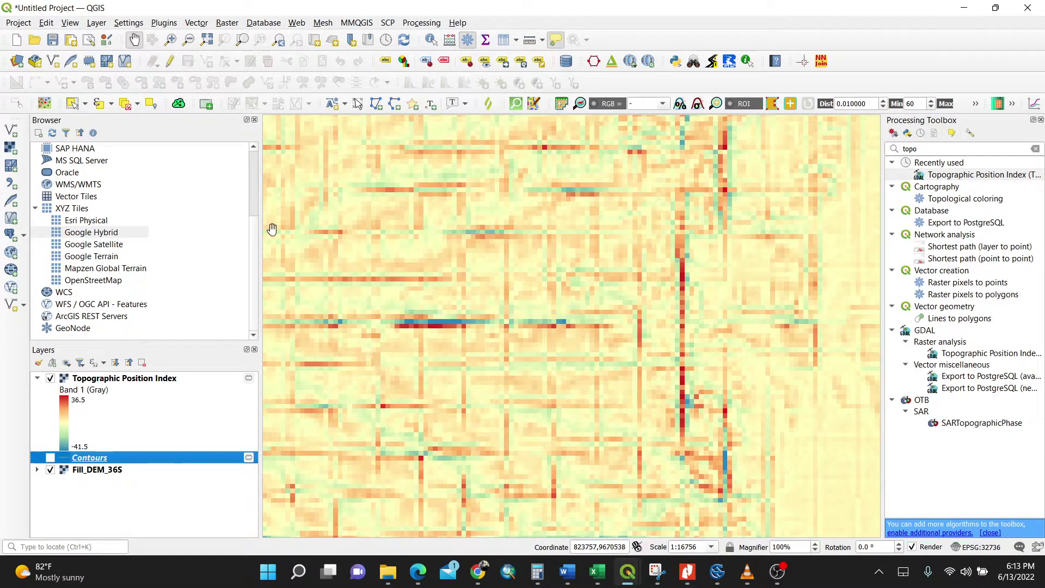
# Turn on Contours and drag Topographic Position Index below it in the Layers panel.
pyautogui.click(226, 24)
pyautogui.moveTo(305, 128)
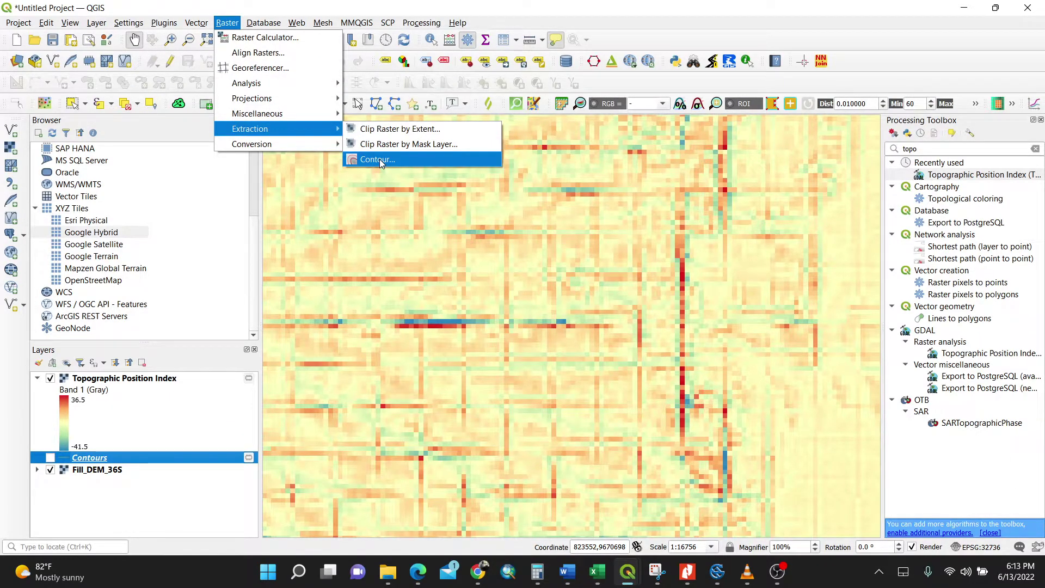
pyautogui.click(50, 458)
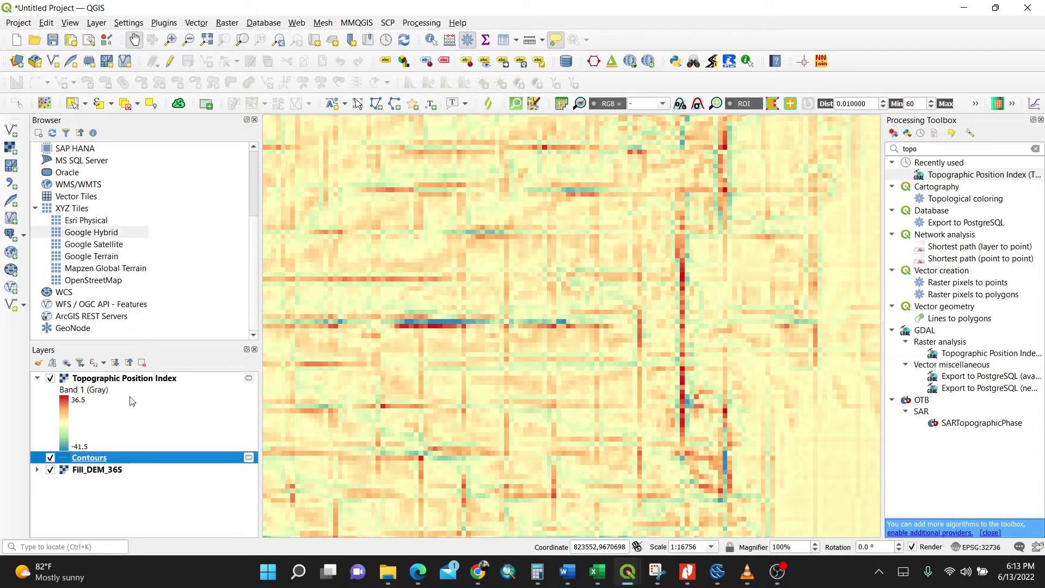
pyautogui.moveTo(146, 379); pyautogui.dragTo(151, 467)
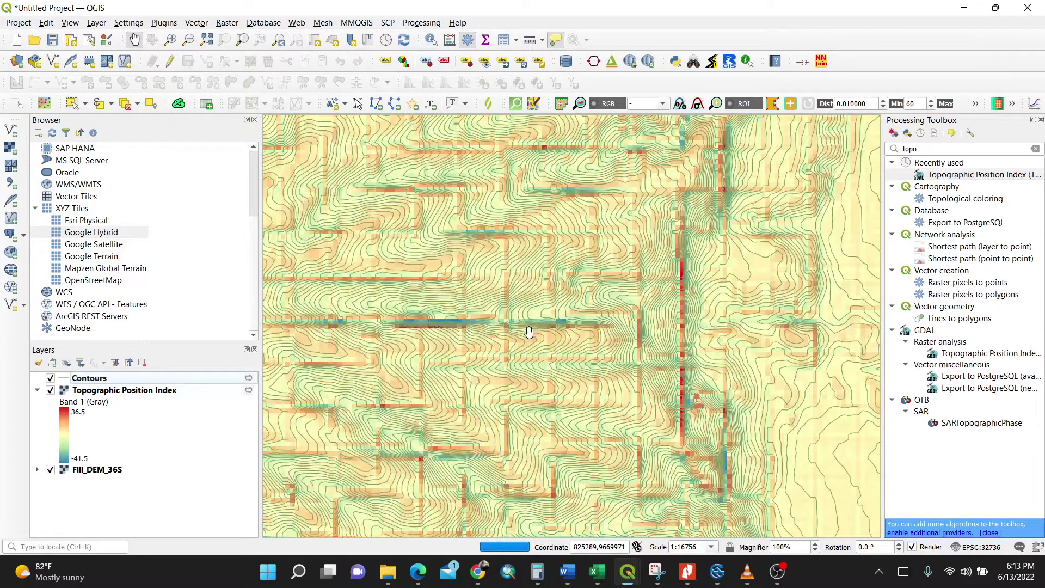
# Zoom in to read contour labels over the TPI cells, then zoom out and pan elsewhere.
pyautogui.scroll(4, 528, 331)
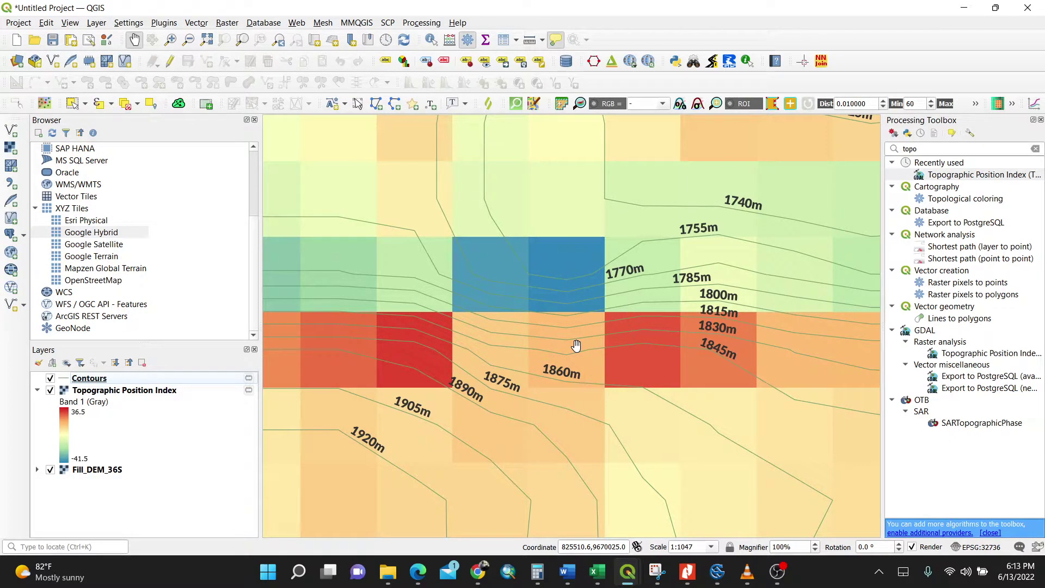
pyautogui.scroll(-1, 453, 314)
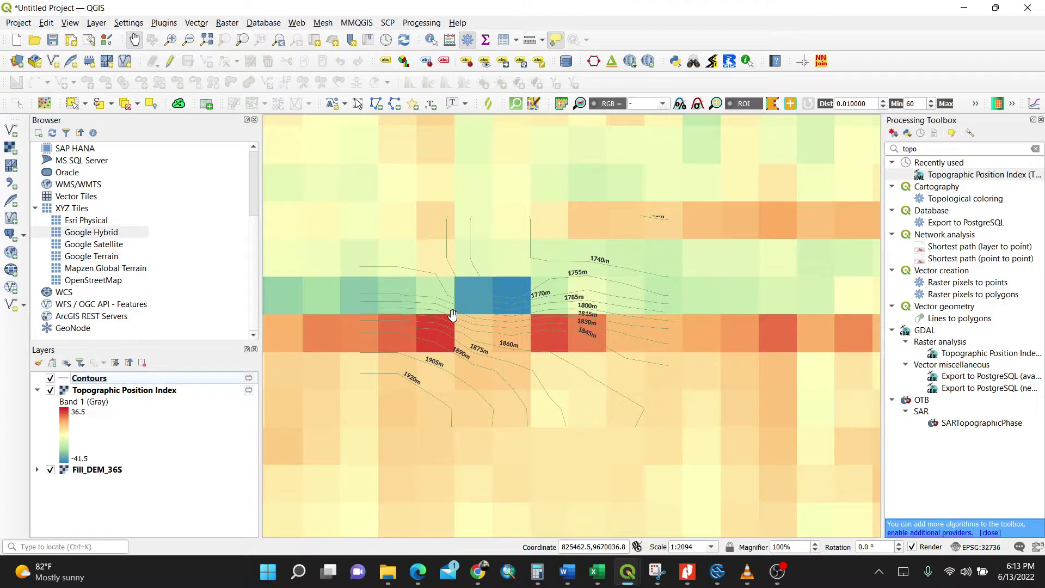
pyautogui.scroll(-2, 395, 326)
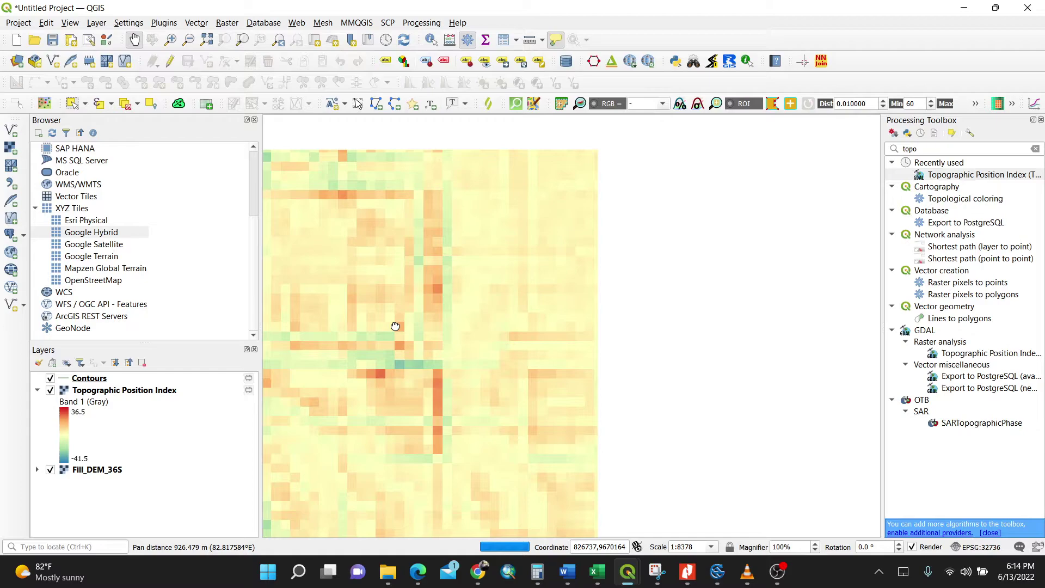
pyautogui.moveTo(395, 326); pyautogui.dragTo(467, 291)
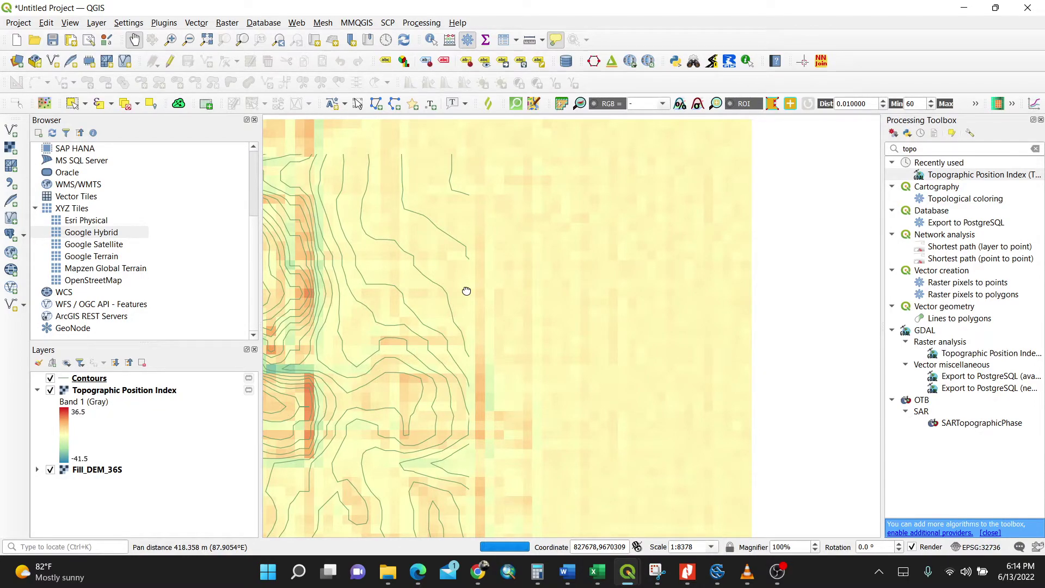
# Zoom out and back in to locate the circular crater rim on the TPI raster.
pyautogui.scroll(-2, 693, 224)
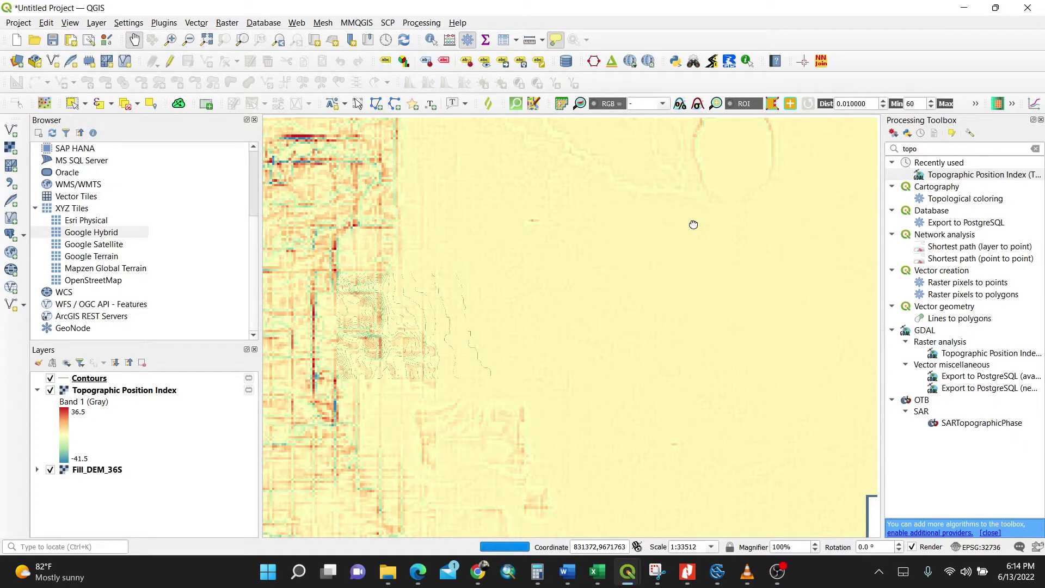
pyautogui.scroll(1, 693, 224)
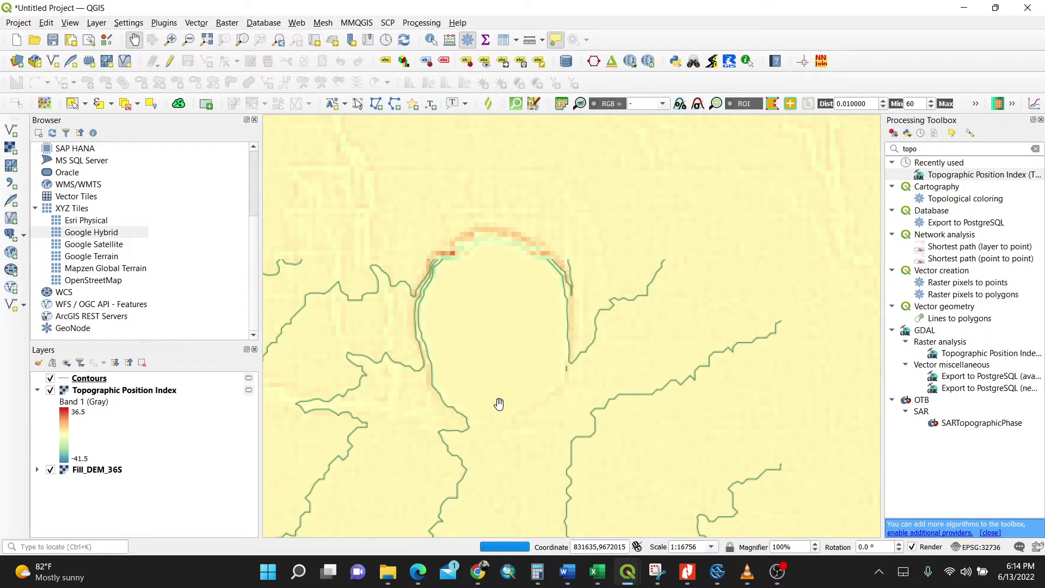
pyautogui.scroll(-1, 487, 326)
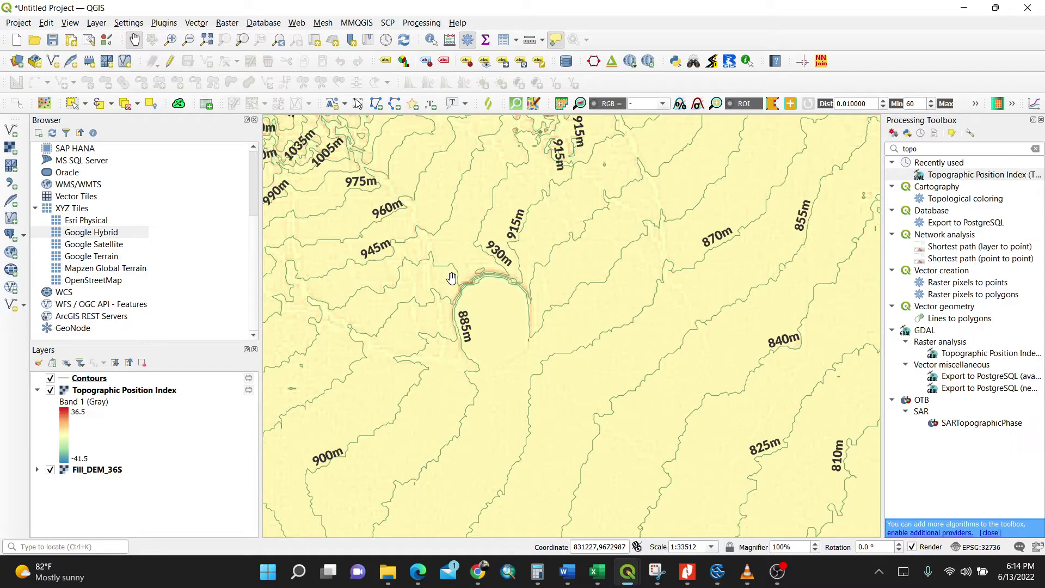
pyautogui.scroll(1, 465, 334)
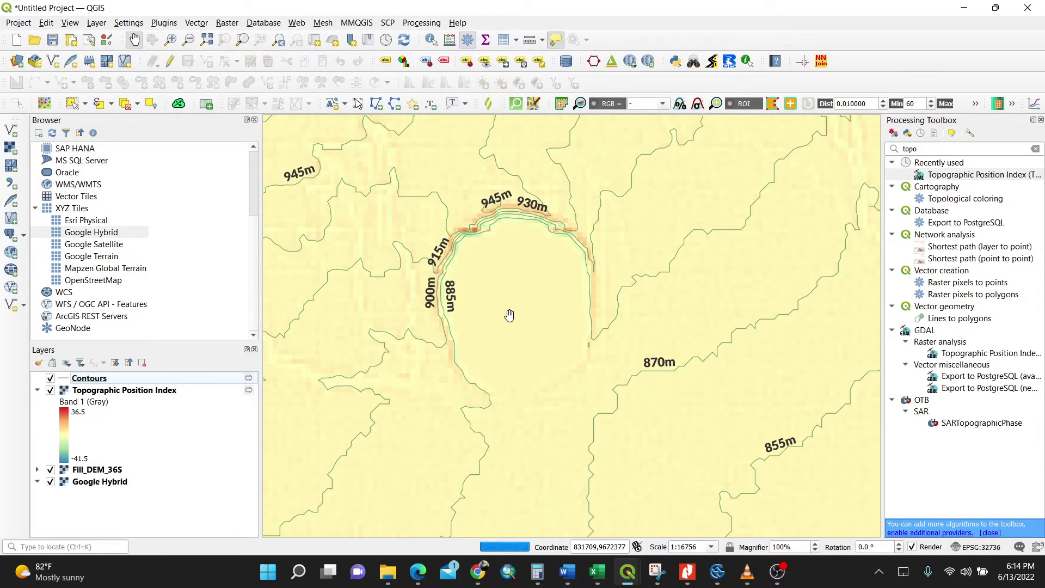
# Turn off Topographic Position Index and Fill_DEM_36S, then zoom out over the Google Hybrid imagery.
pyautogui.click(50, 391)
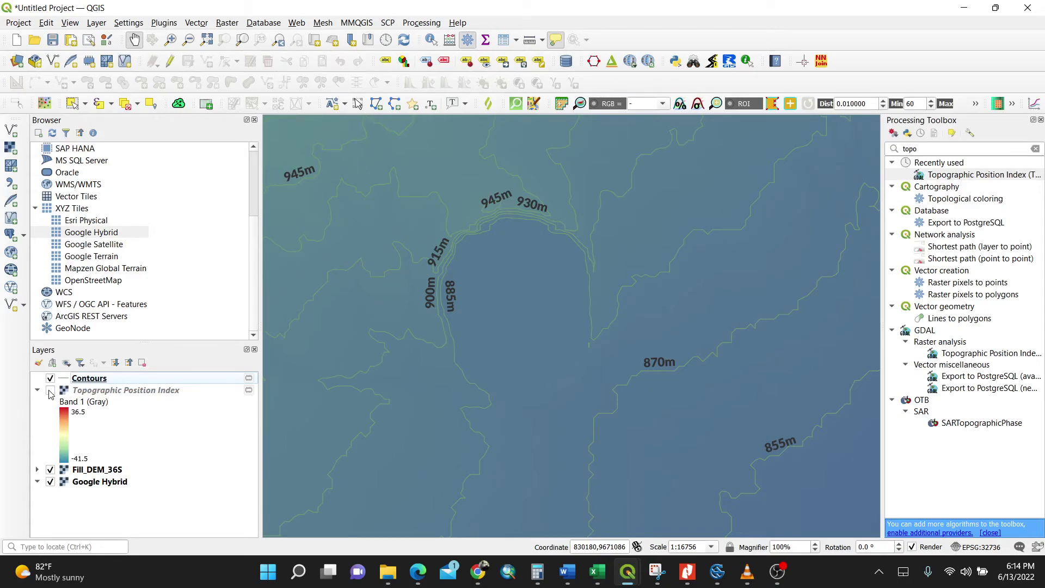
pyautogui.click(49, 469)
pyautogui.scroll(-1, 302, 310)
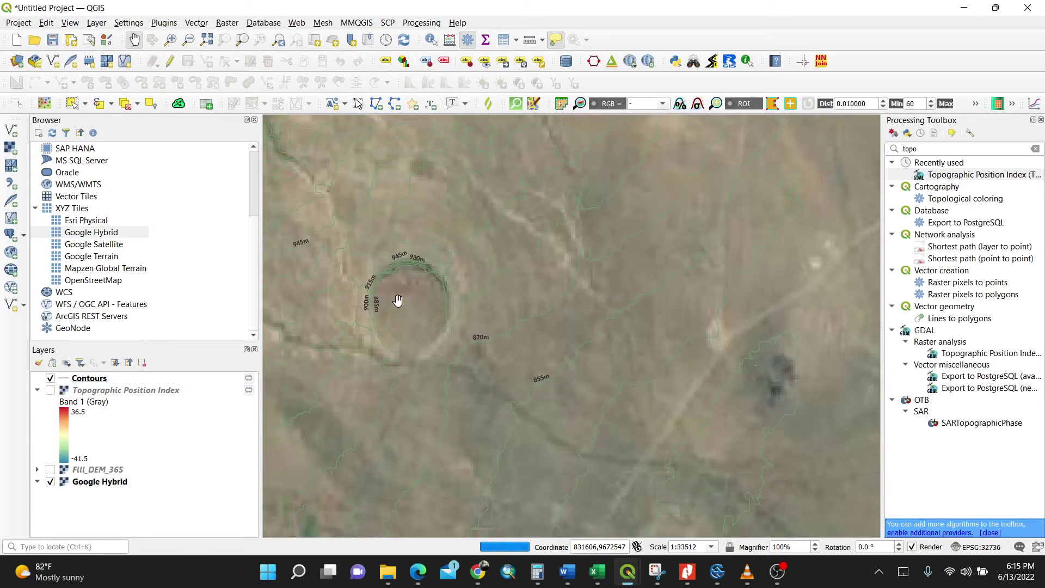